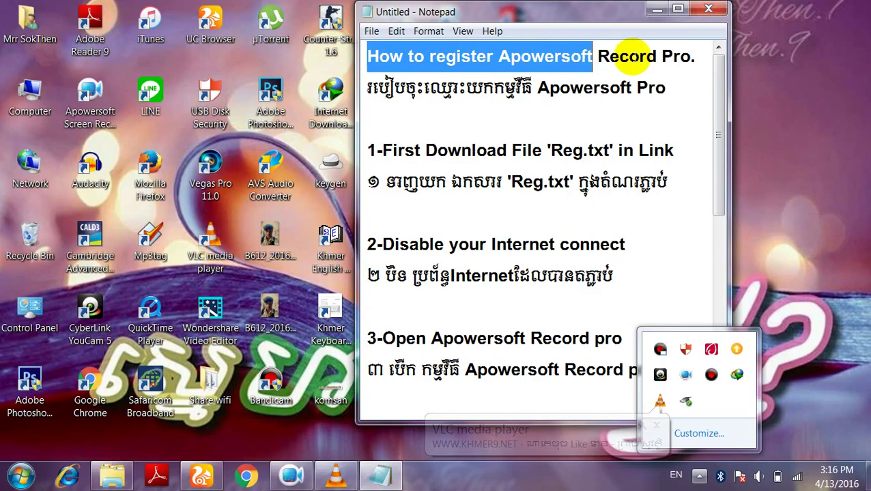
# Review the registration guide's title lines in Notepad and locate the reg text file in the Apowersoft folder
pyautogui.click(692, 61)
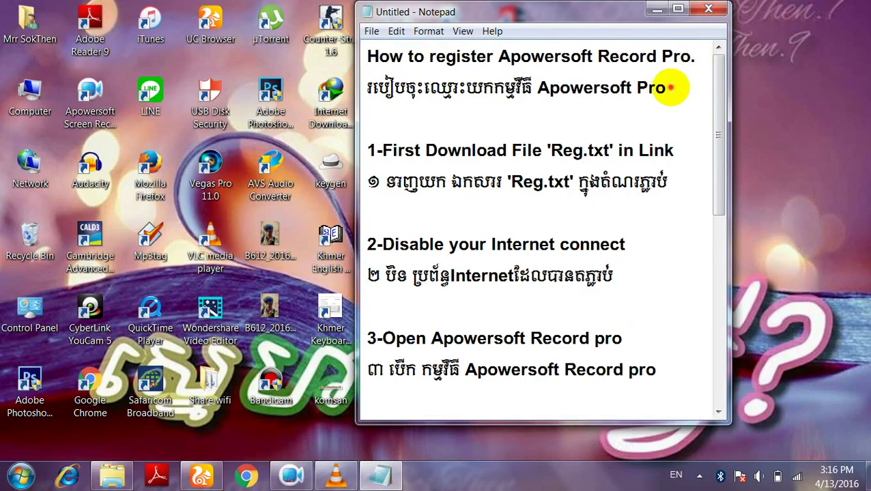
pyautogui.moveTo(671, 87); pyautogui.dragTo(331, 92)
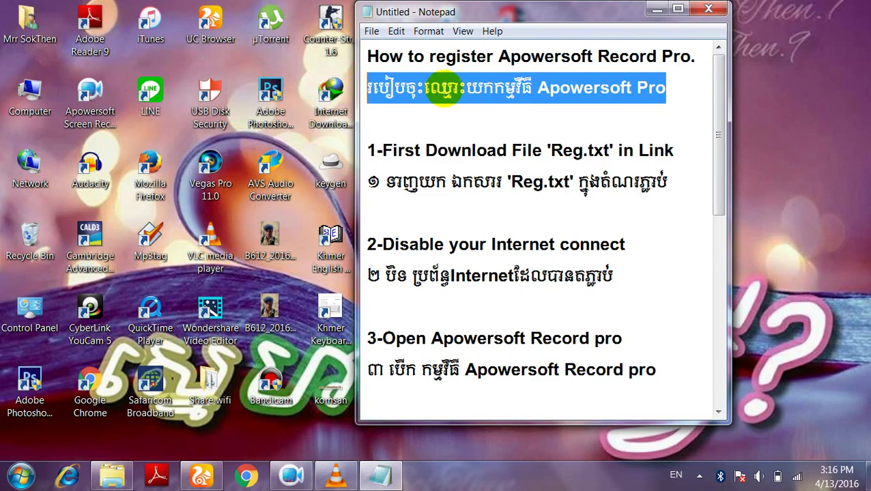
pyautogui.click(451, 93)
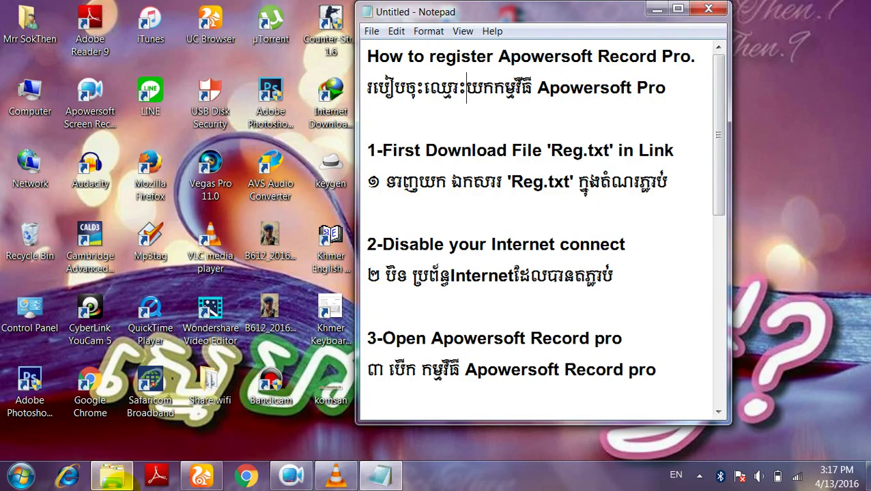
pyautogui.click(113, 476)
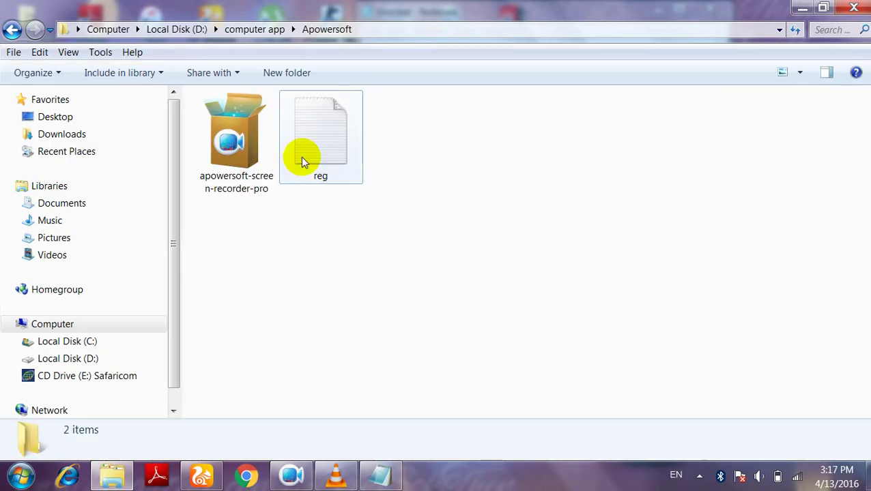
pyautogui.click(301, 156)
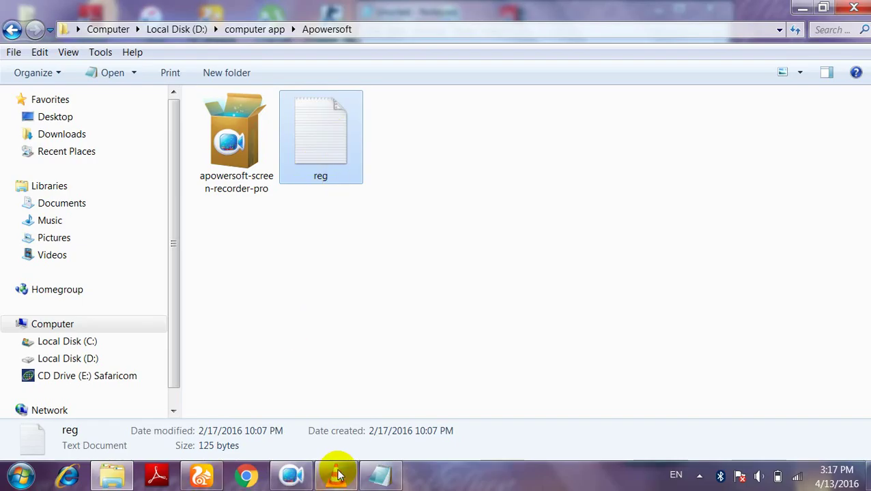
# Switch back to the Notepad guide and read its second instruction in English and Khmer
pyautogui.click(375, 475)
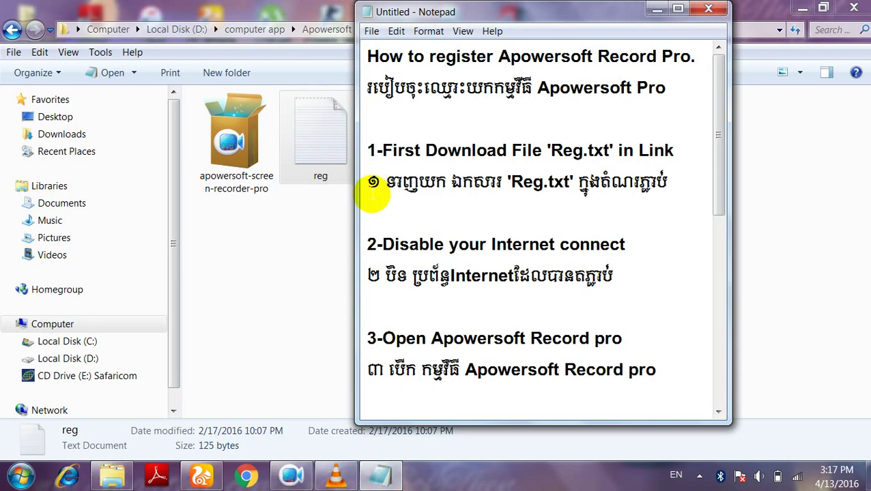
pyautogui.moveTo(364, 246); pyautogui.dragTo(609, 244)
pyautogui.click(624, 245)
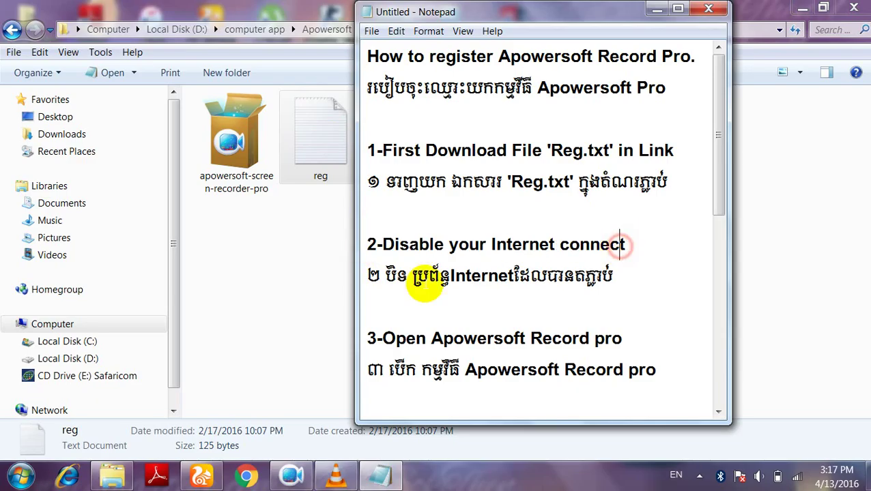
pyautogui.moveTo(373, 276); pyautogui.dragTo(598, 276)
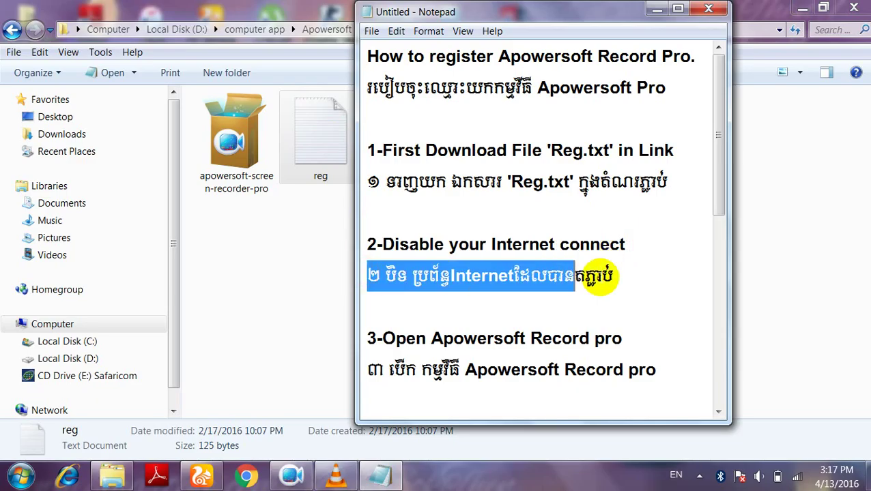
pyautogui.click(614, 277)
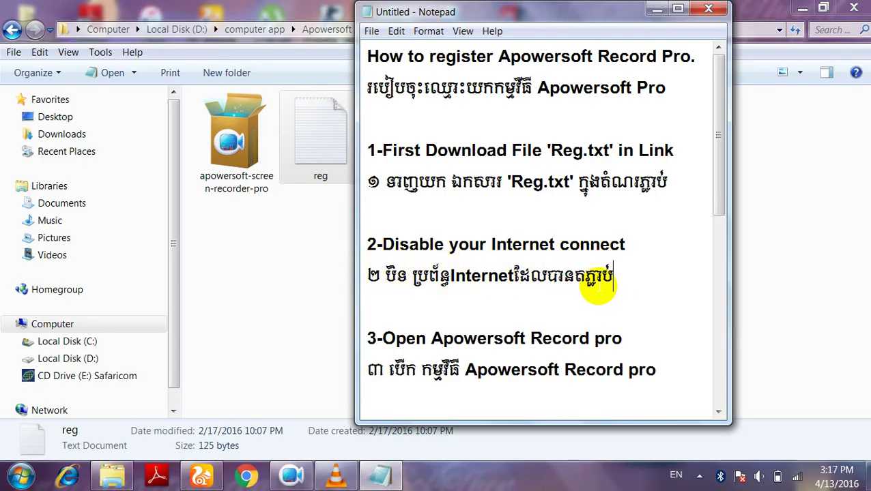
# Disconnect the computer from the TMIC mobile broadband connection
pyautogui.click(798, 480)
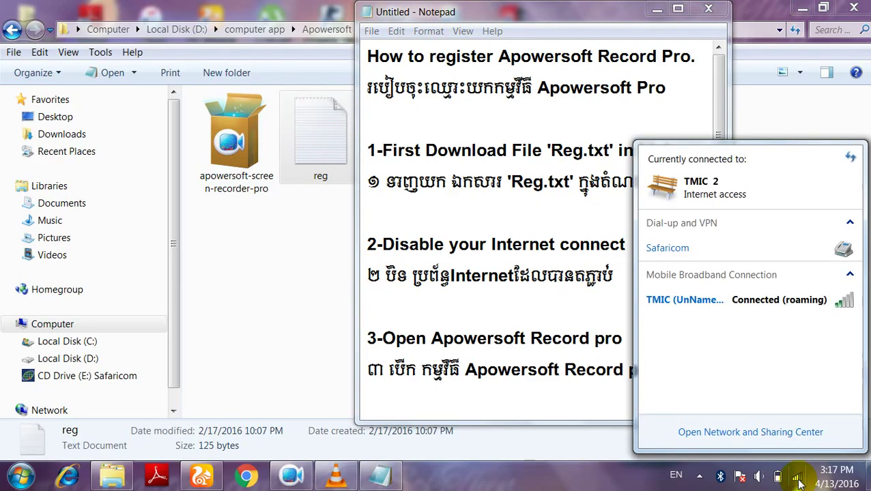
pyautogui.click(744, 316)
pyautogui.click(805, 326)
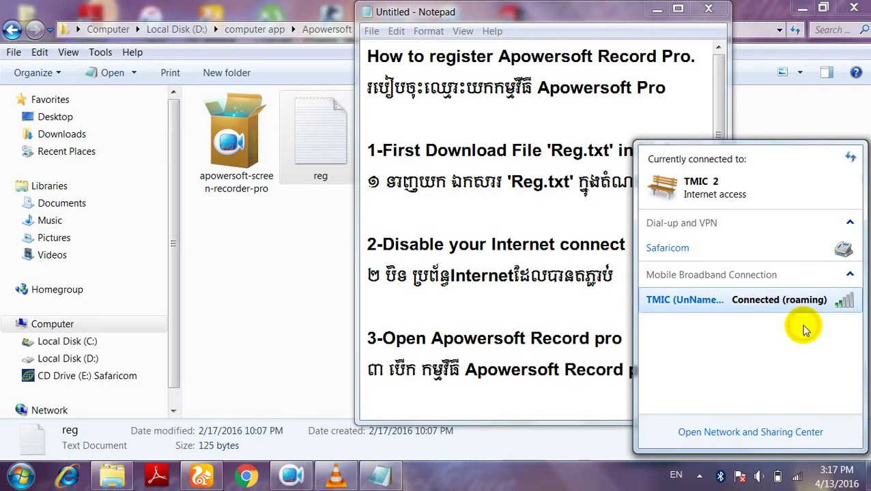
pyautogui.click(761, 128)
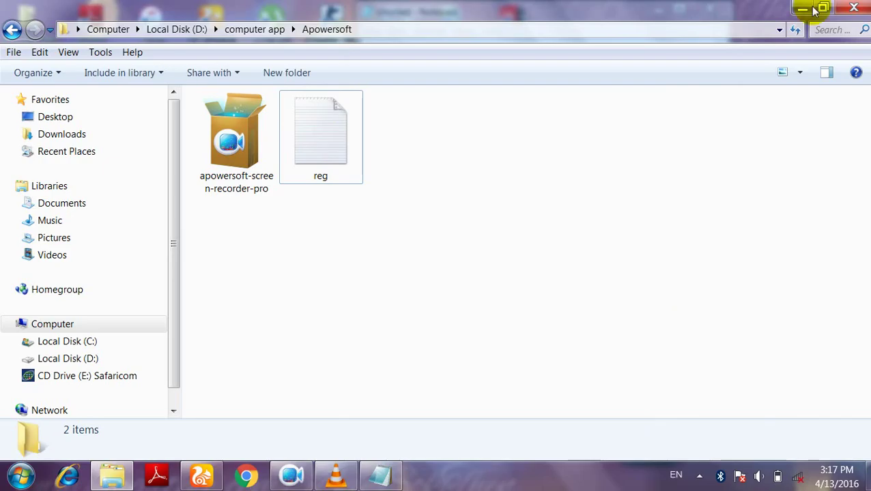
# Check the guide's third instruction and bring up the Apowersoft Screen Recorder Pro window
pyautogui.click(800, 8)
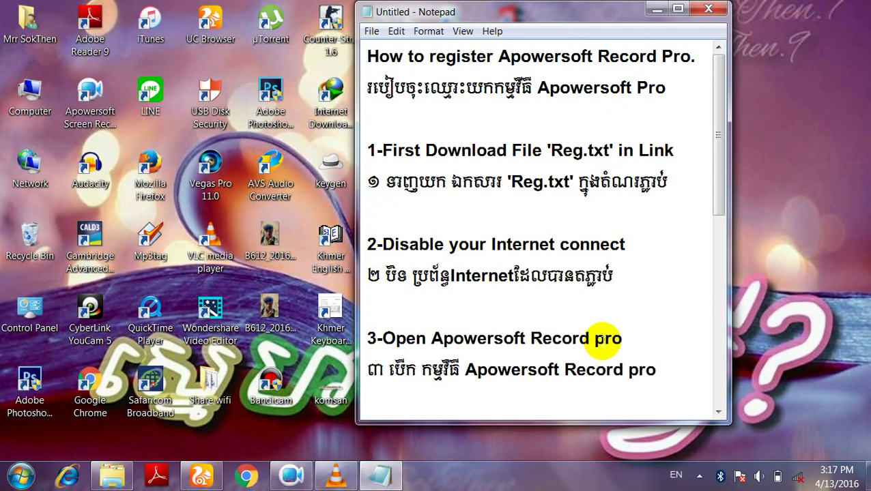
pyautogui.scroll(-2, 601, 342)
pyautogui.moveTo(381, 152); pyautogui.dragTo(696, 169)
pyautogui.click(605, 193)
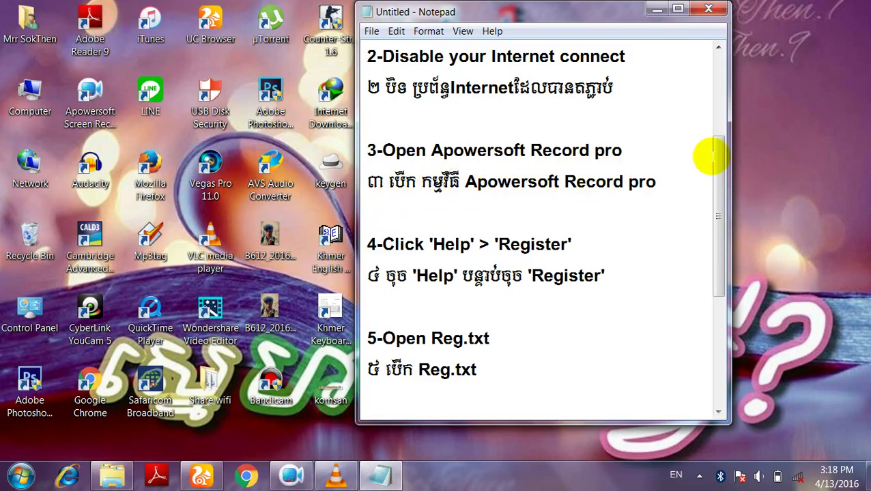
pyautogui.click(653, 9)
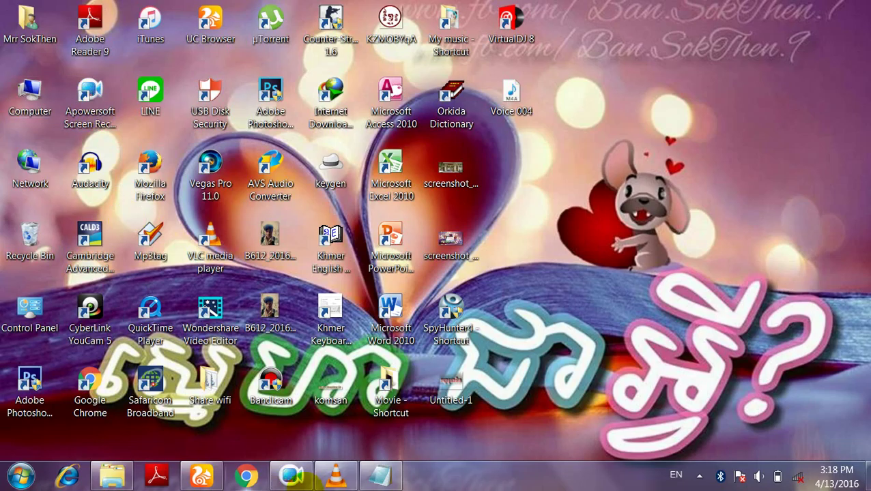
pyautogui.click(292, 477)
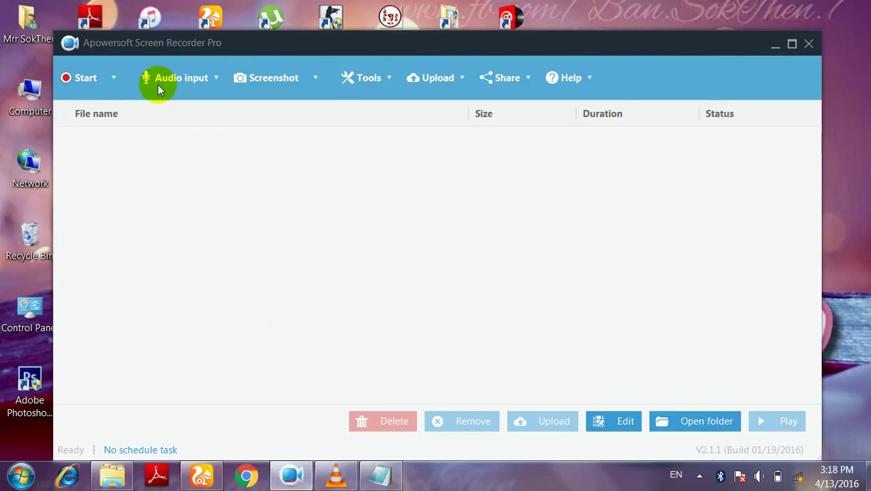
# Return to the Notepad guide and read its fourth instruction on Help and Register in both languages
pyautogui.click(390, 483)
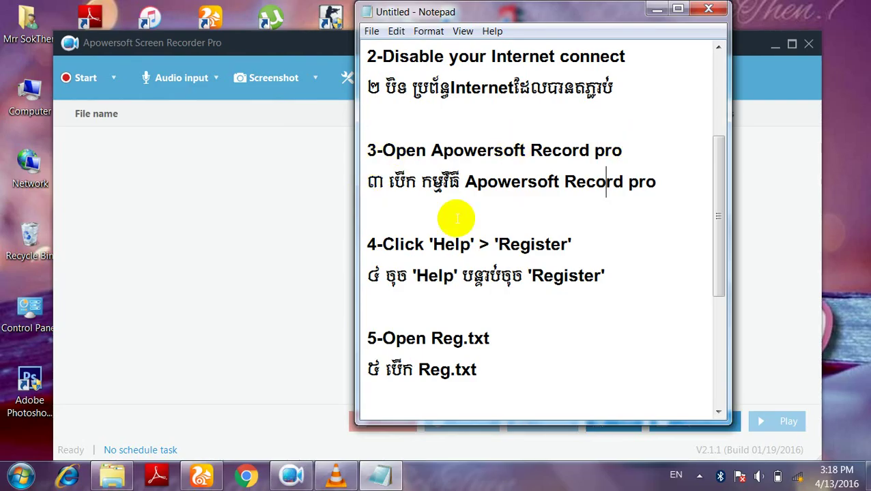
pyautogui.moveTo(382, 244); pyautogui.dragTo(574, 243)
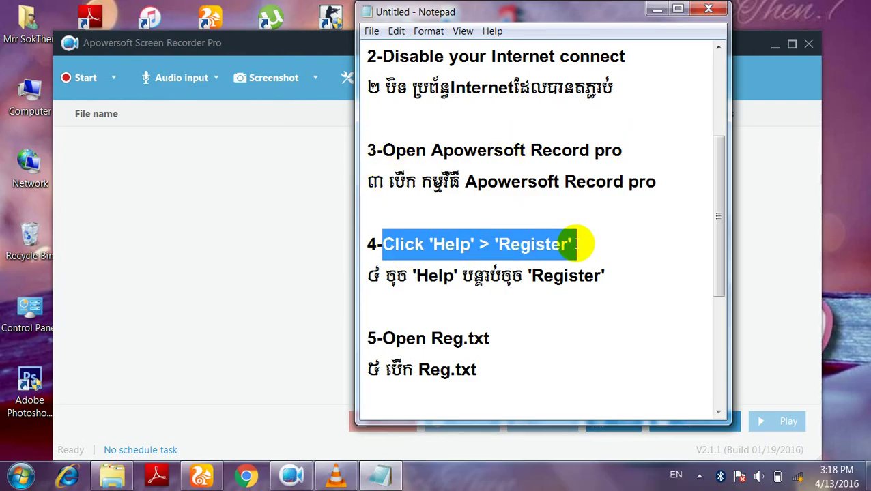
pyautogui.click(576, 244)
pyautogui.moveTo(434, 243); pyautogui.dragTo(550, 243)
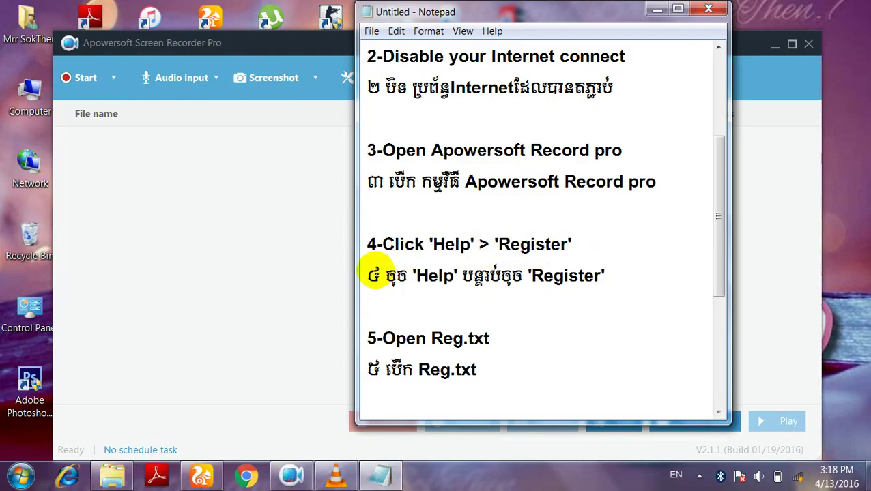
pyautogui.moveTo(428, 275); pyautogui.dragTo(605, 276)
pyautogui.moveTo(381, 276); pyautogui.dragTo(605, 276)
pyautogui.click(531, 275)
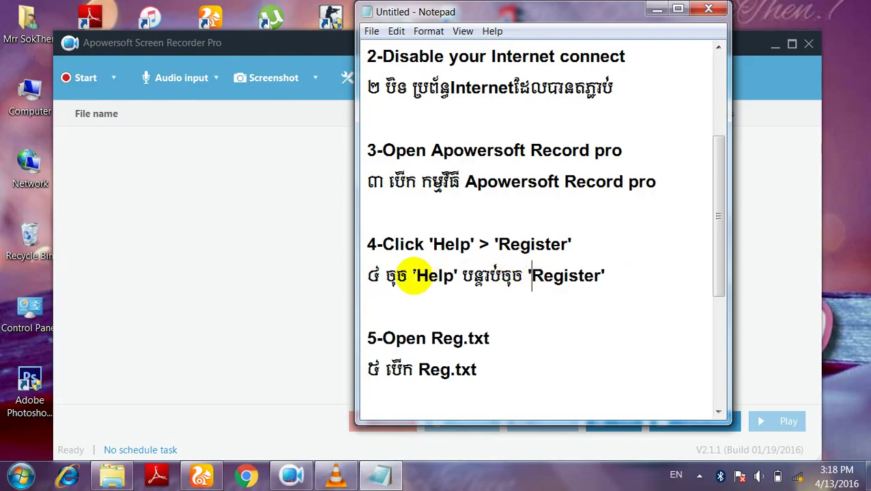
pyautogui.moveTo(413, 276); pyautogui.dragTo(458, 276)
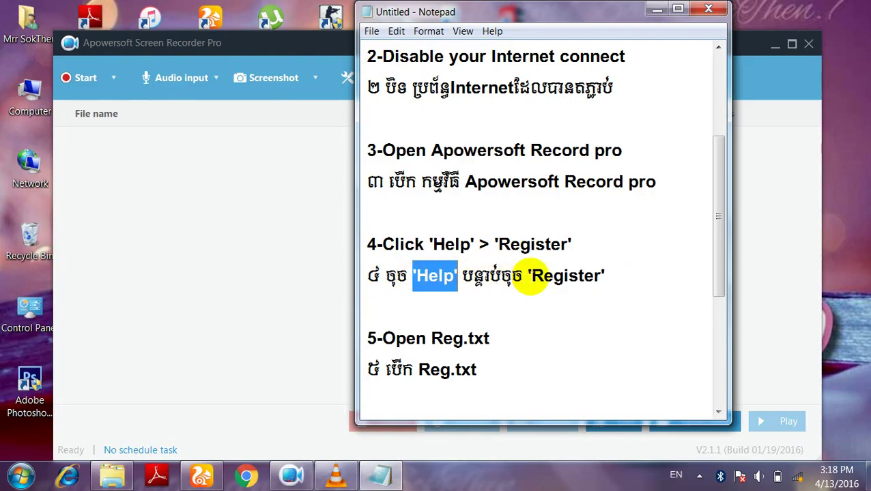
pyautogui.moveTo(531, 275); pyautogui.dragTo(603, 276)
pyautogui.click(604, 276)
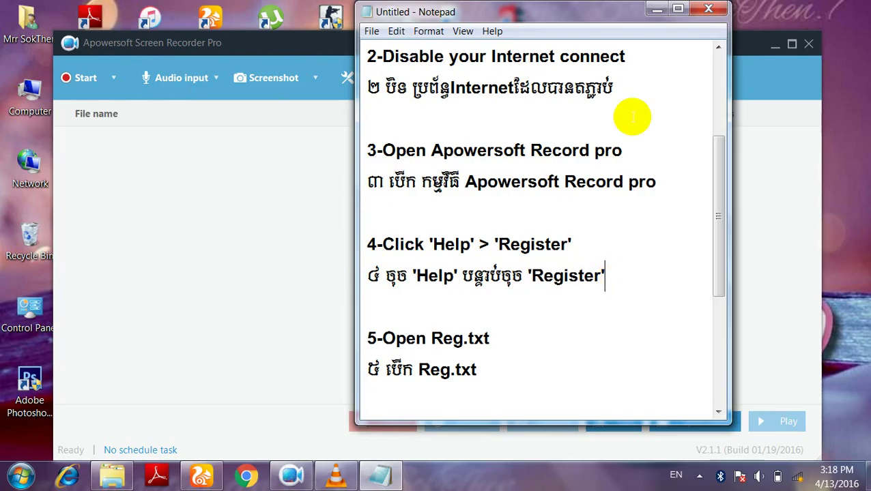
# Open the Register dialog in Apowersoft Screen Recorder Pro and check its Email Address and License Code fields
pyautogui.click(769, 152)
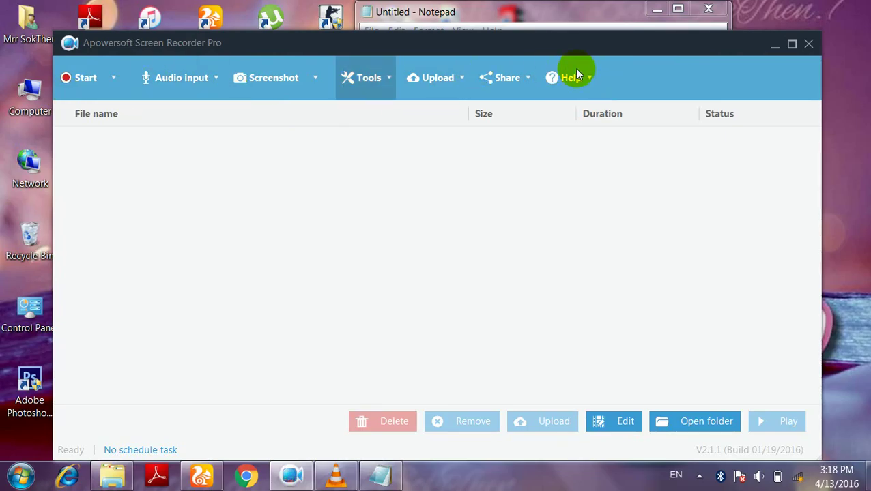
pyautogui.click(576, 76)
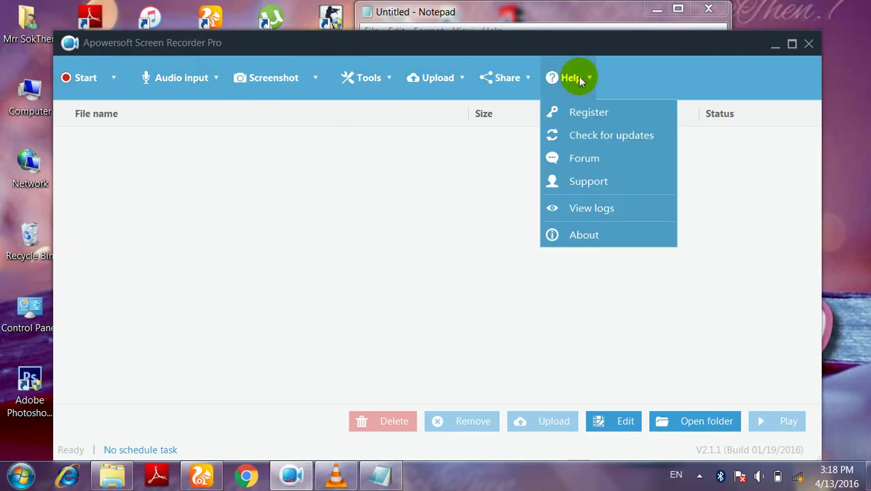
pyautogui.click(579, 116)
pyautogui.click(250, 280)
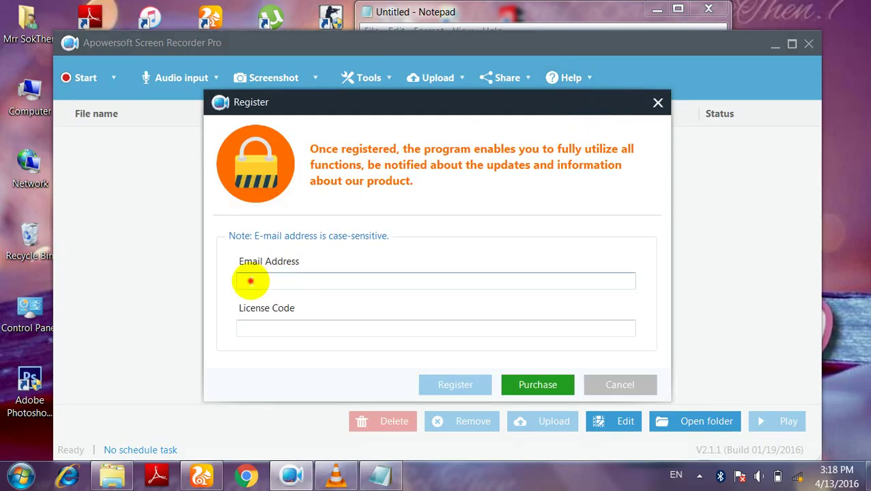
pyautogui.click(261, 326)
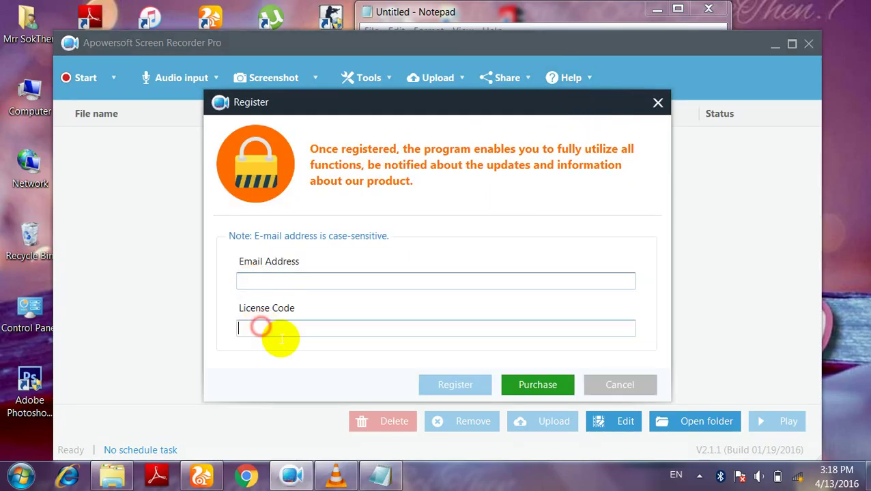
# Switch to the Notepad guide and read its fifth instruction about the Reg.txt file in both languages
pyautogui.click(381, 474)
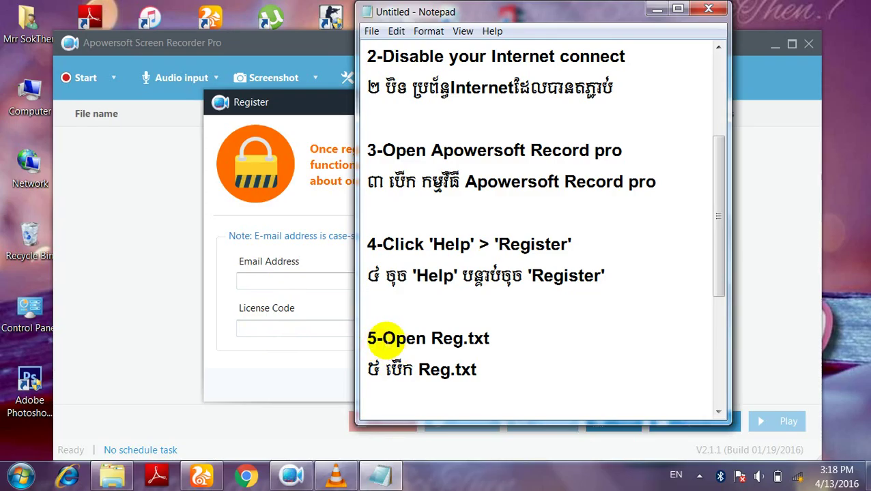
pyautogui.moveTo(383, 339); pyautogui.dragTo(491, 341)
pyautogui.click(479, 340)
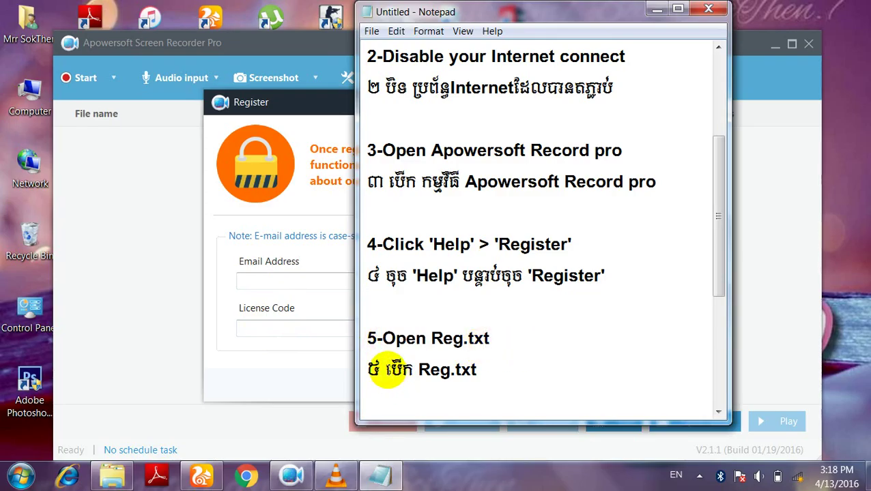
pyautogui.moveTo(387, 369); pyautogui.dragTo(504, 366)
pyautogui.click(504, 365)
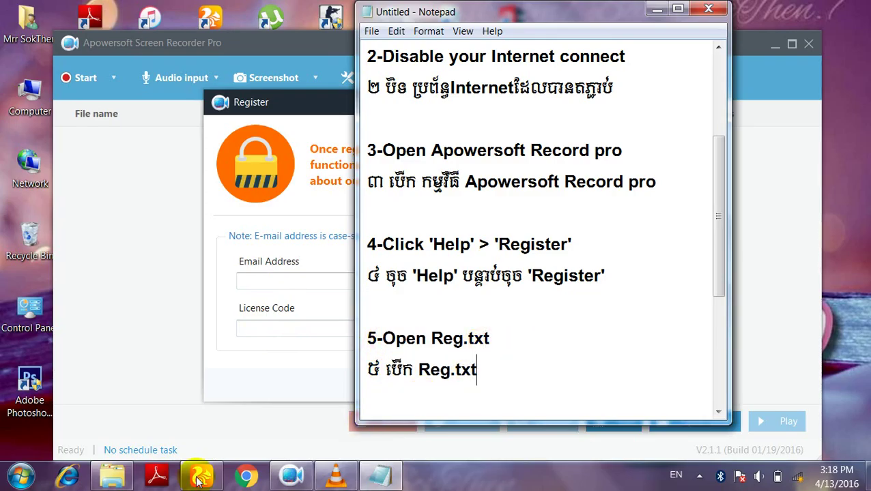
# Open the reg text file from the Apowersoft folder and reposition its Notepad window to show it fully
pyautogui.click(116, 477)
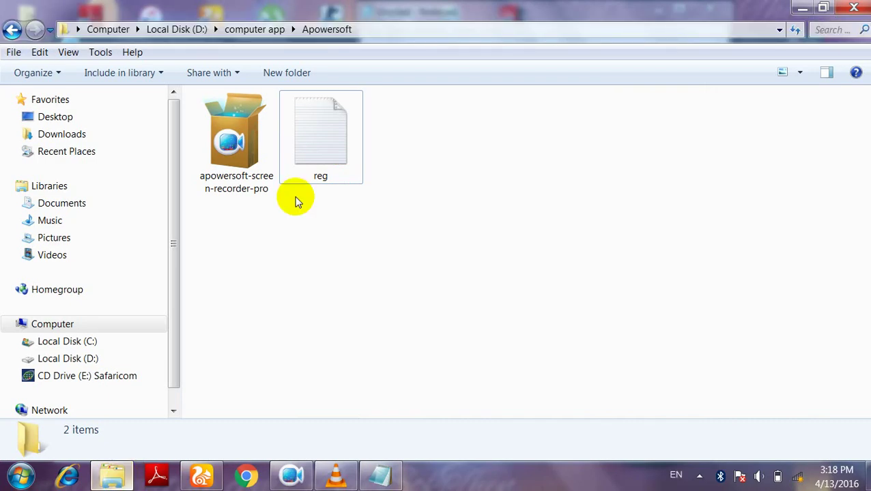
pyautogui.click(303, 163)
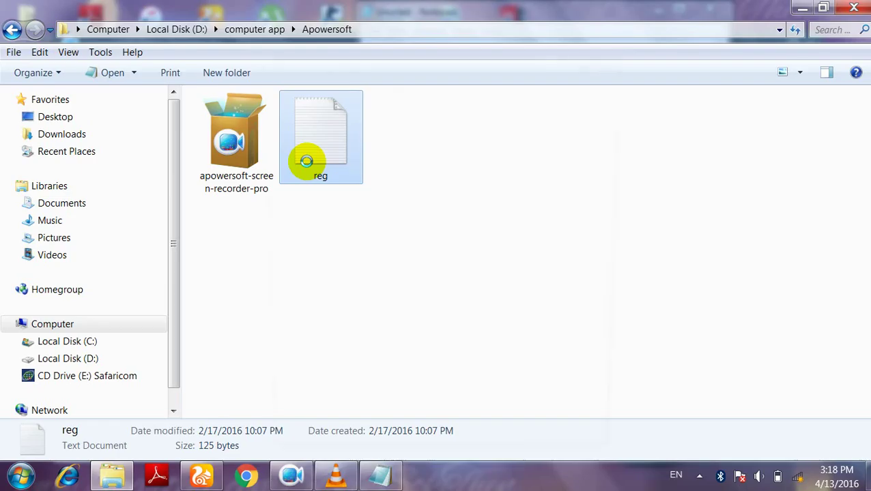
pyautogui.doubleClick(306, 161)
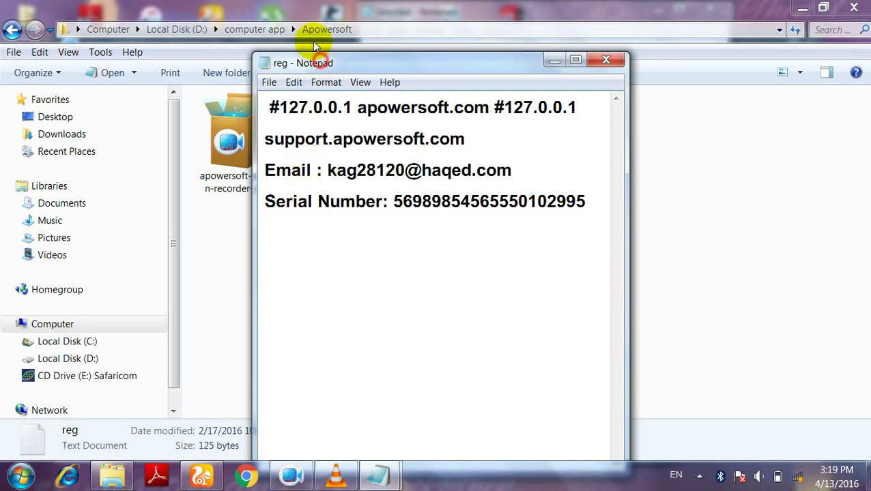
pyautogui.moveTo(315, 57); pyautogui.dragTo(310, 23)
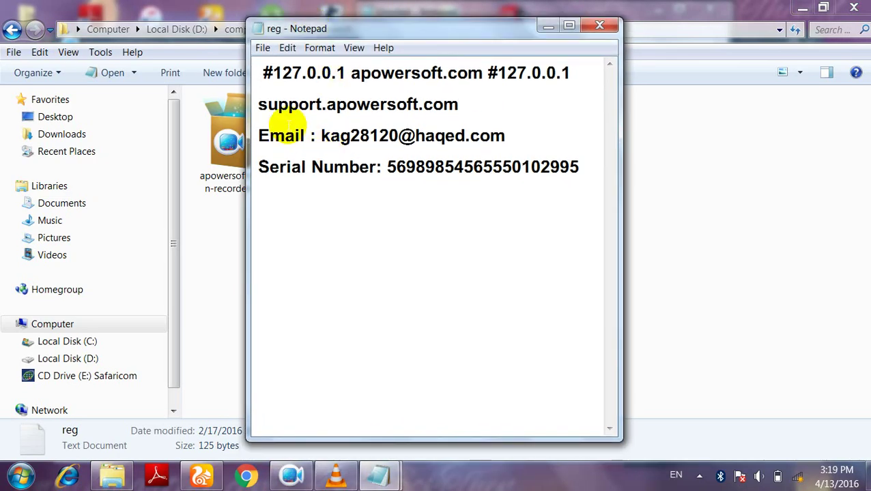
# Examine the registration e-mail and serial number entries in the reg file
pyautogui.click(286, 130)
pyautogui.moveTo(324, 135); pyautogui.dragTo(505, 137)
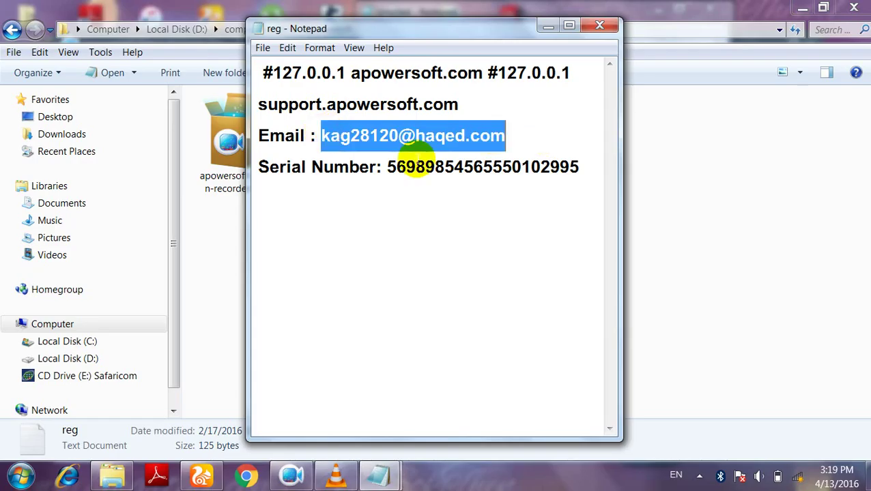
pyautogui.moveTo(387, 168); pyautogui.dragTo(589, 170)
pyautogui.click(509, 169)
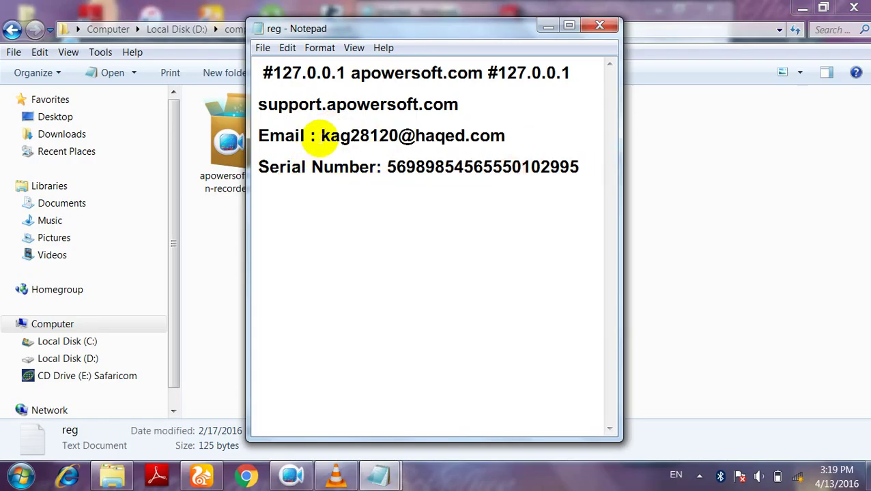
# Copy the registration e-mail from the reg file into the Email Address field of Apowersoft's Register dialog
pyautogui.moveTo(322, 135); pyautogui.dragTo(513, 139)
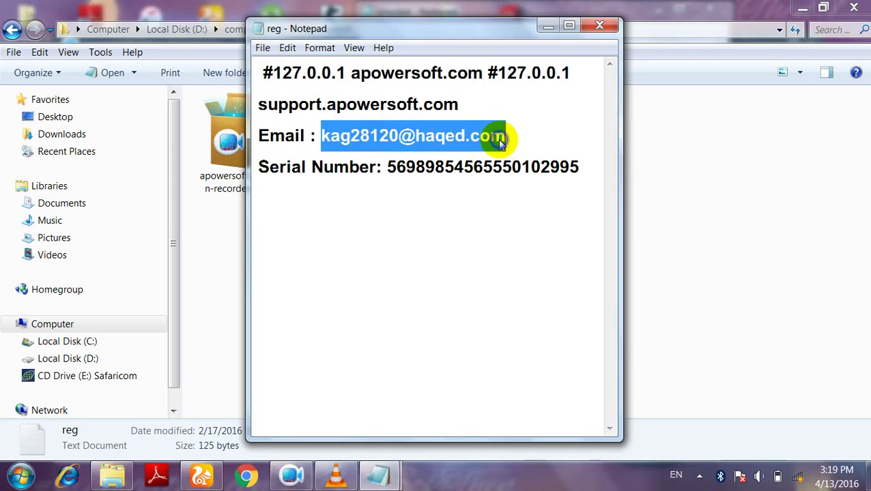
pyautogui.rightClick(501, 139)
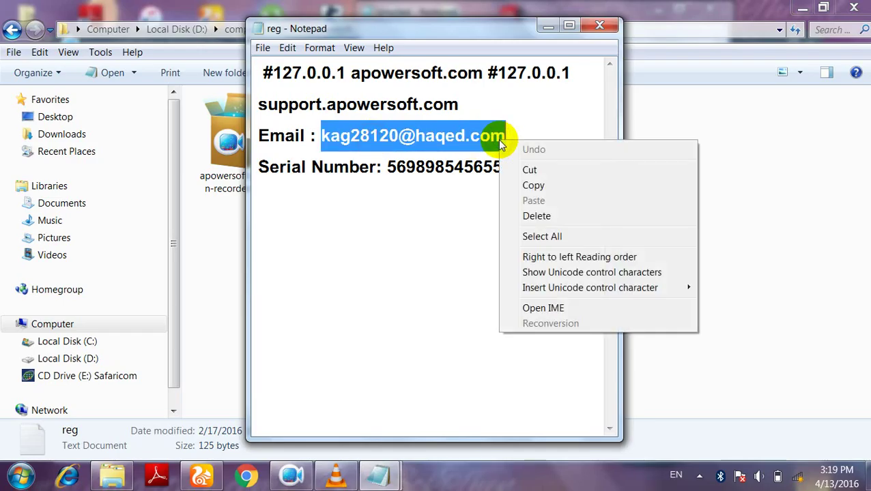
pyautogui.click(531, 185)
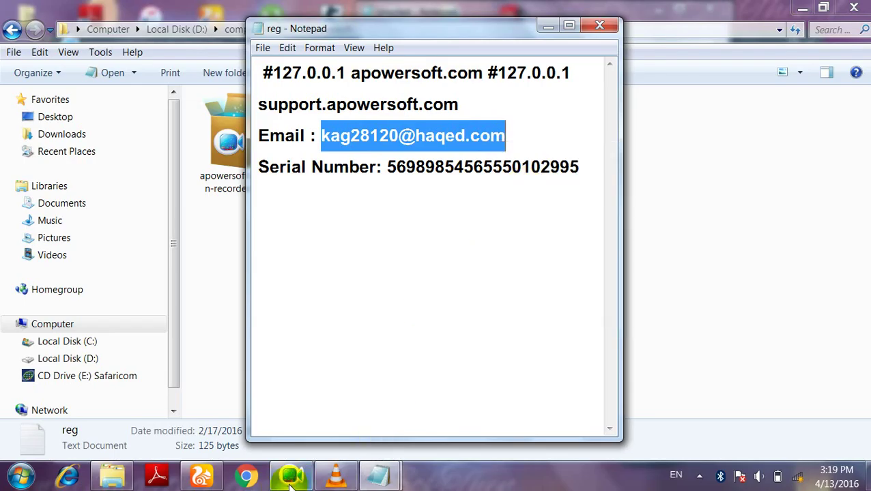
pyautogui.click(292, 478)
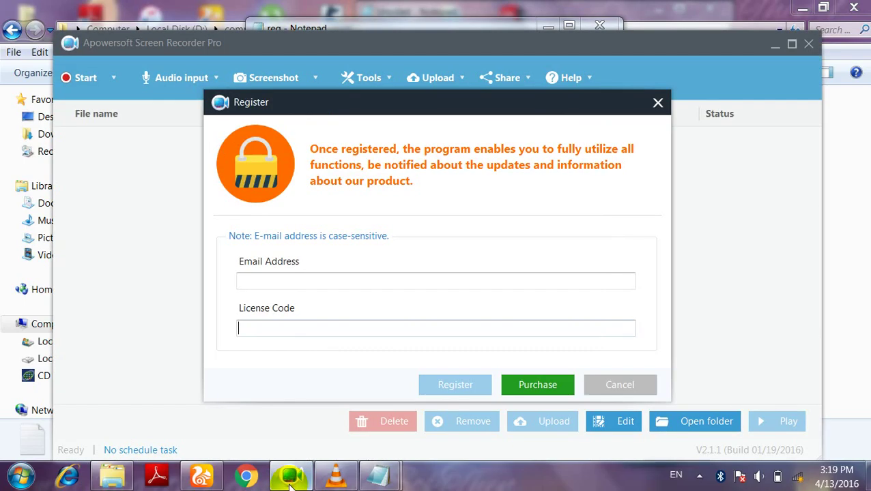
pyautogui.rightClick(318, 282)
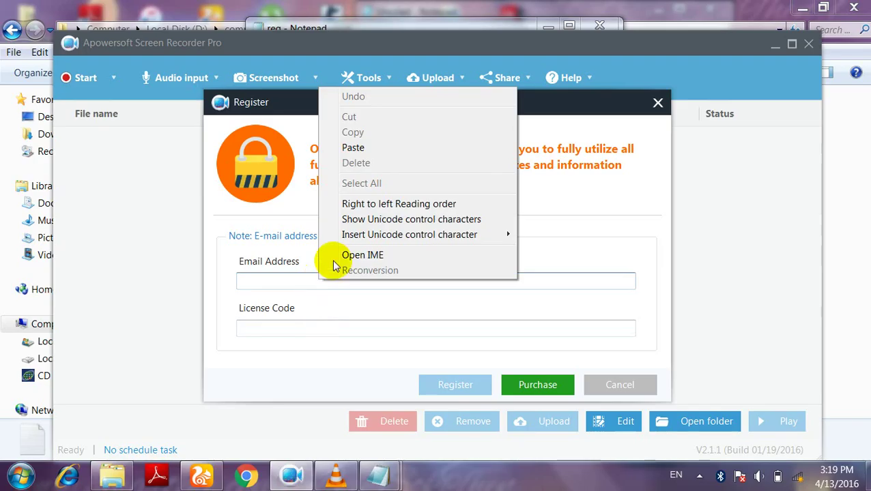
pyautogui.click(365, 148)
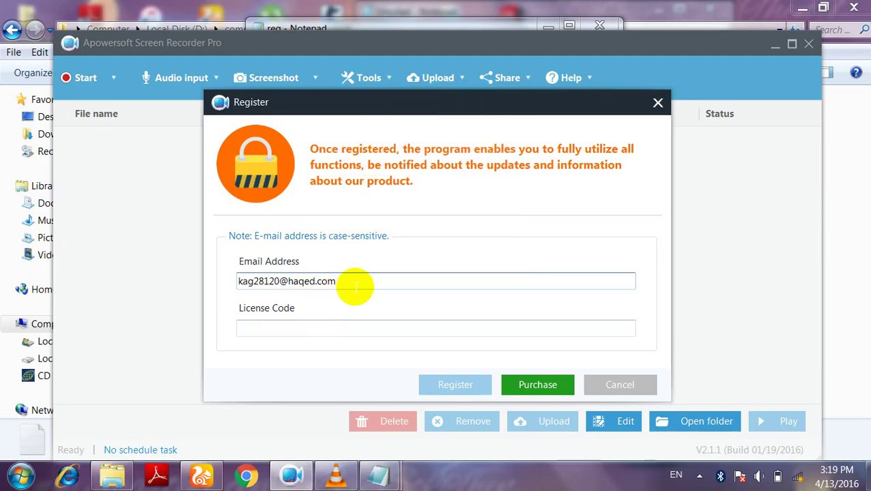
pyautogui.doubleClick(335, 282)
pyautogui.click(342, 282)
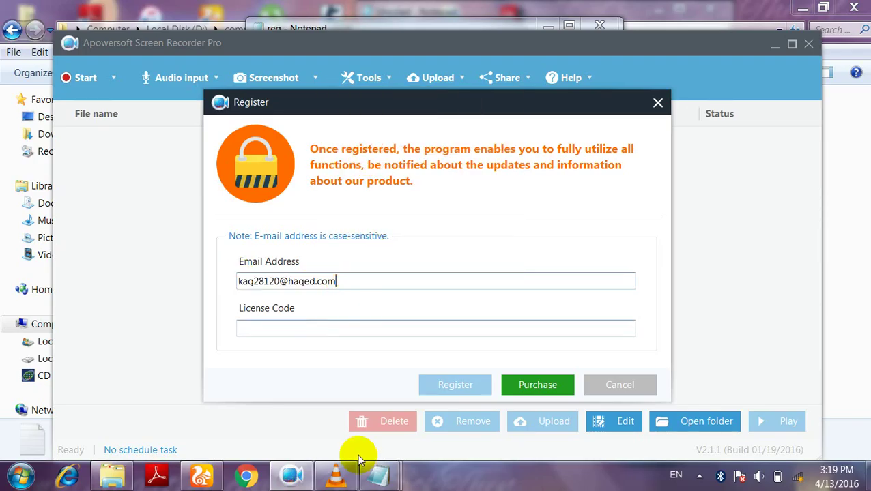
# Switch back to the reg file in Notepad and copy the full serial number
pyautogui.moveTo(372, 481)
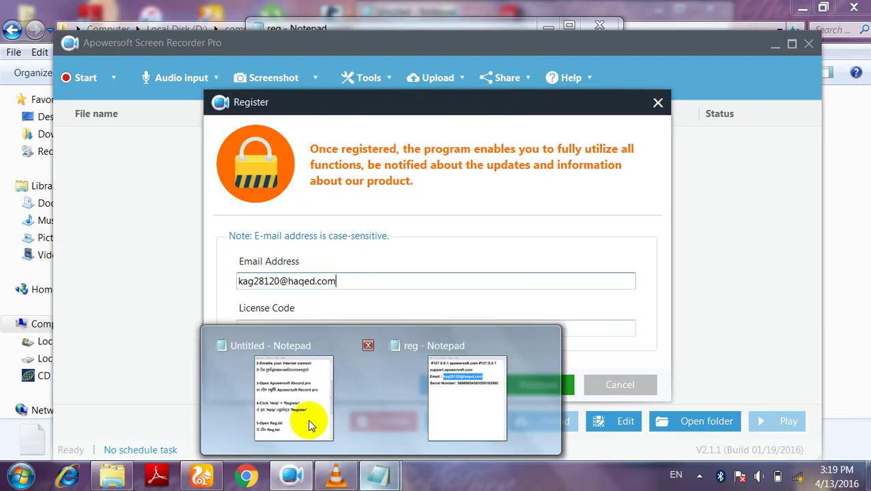
pyautogui.click(458, 406)
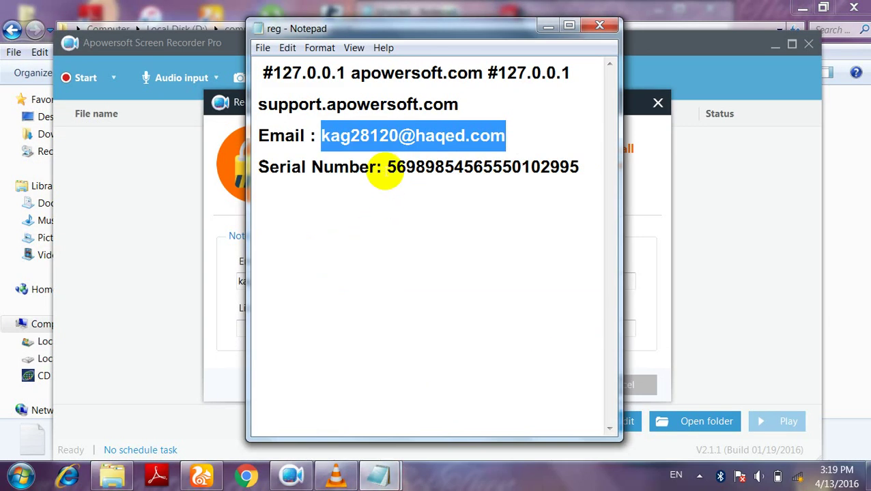
pyautogui.moveTo(384, 169); pyautogui.dragTo(254, 170)
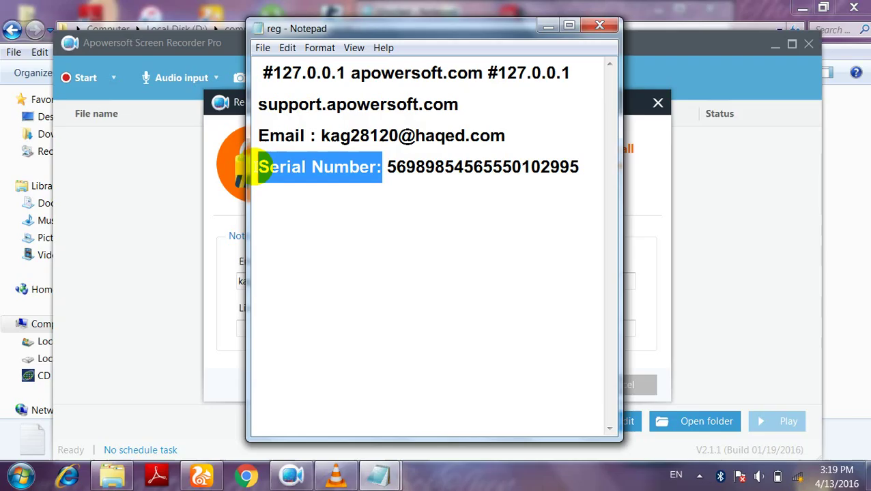
pyautogui.click(349, 172)
pyautogui.moveTo(385, 170); pyautogui.dragTo(567, 185)
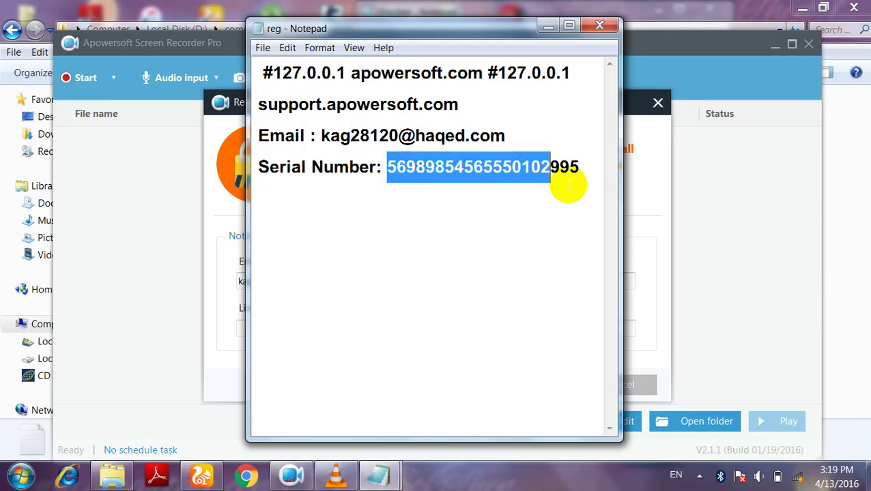
pyautogui.rightClick(553, 176)
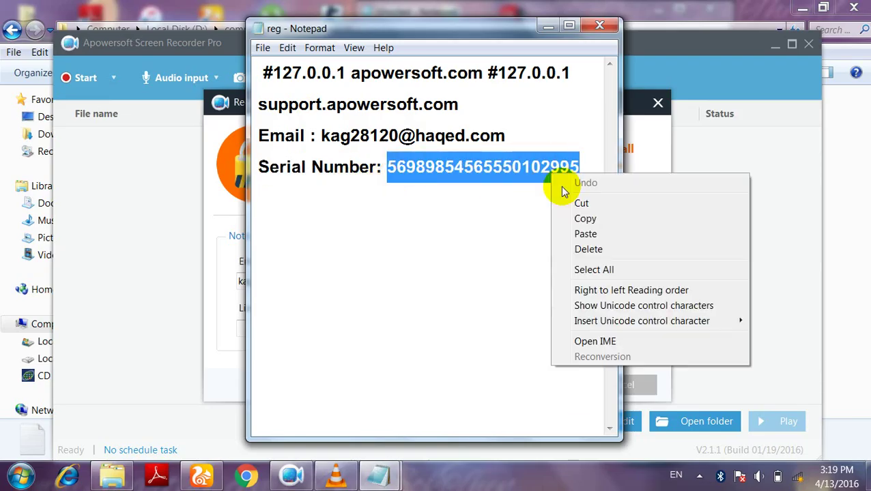
pyautogui.click(581, 219)
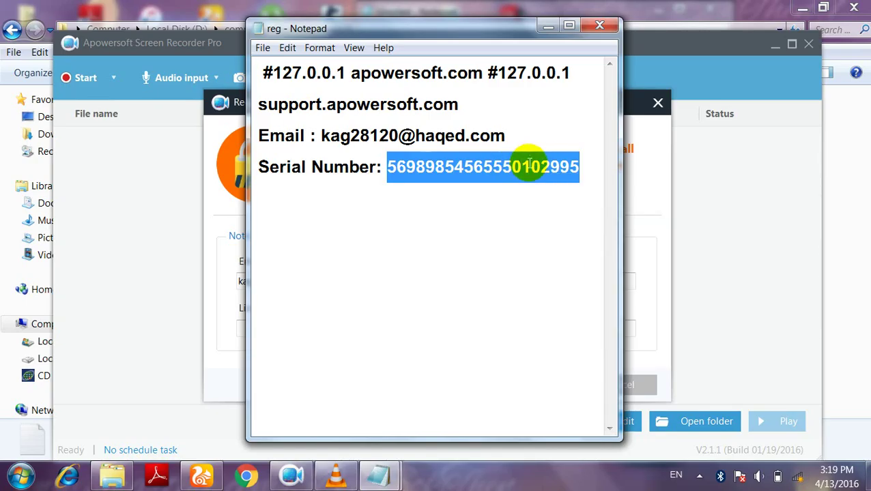
pyautogui.rightClick(535, 170)
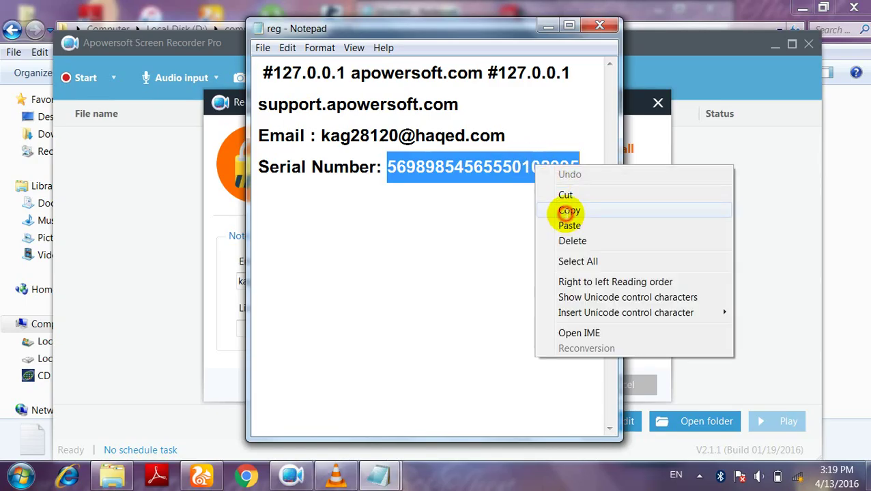
pyautogui.click(569, 211)
# Return to Apowersoft Screen Recorder Pro and paste the serial number into the License Code field
pyautogui.click(290, 476)
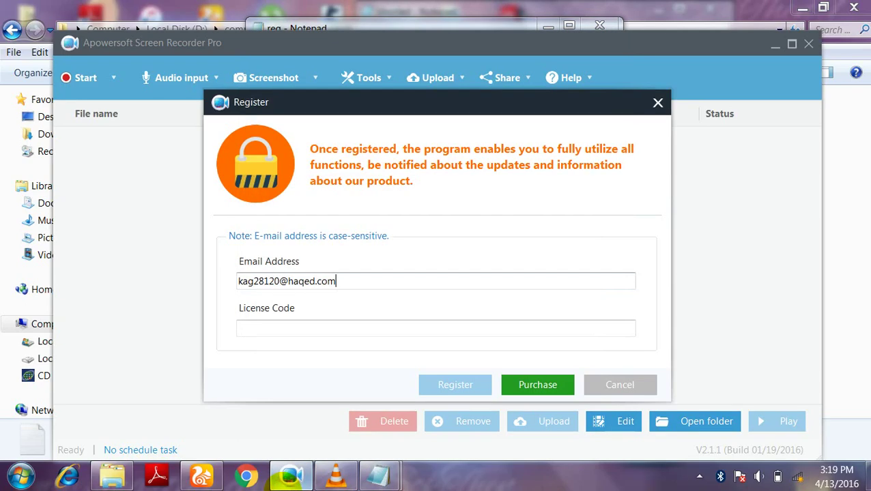
pyautogui.rightClick(278, 330)
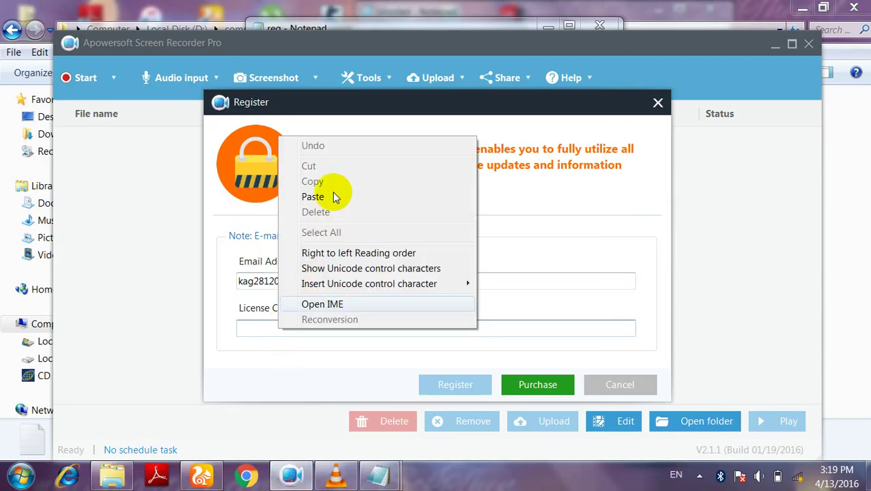
pyautogui.click(313, 197)
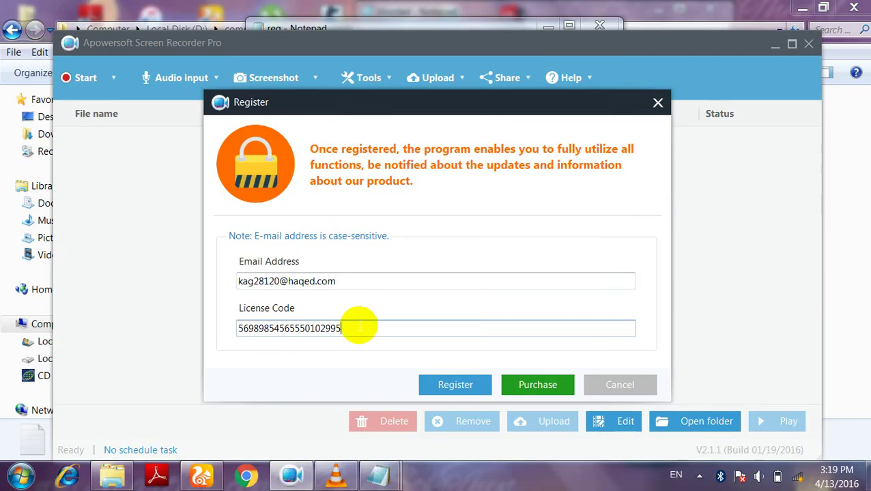
pyautogui.moveTo(349, 328)
pyautogui.mouseDown()
pyautogui.moveTo(232, 320)
pyautogui.moveTo(336, 327)
pyautogui.mouseUp()
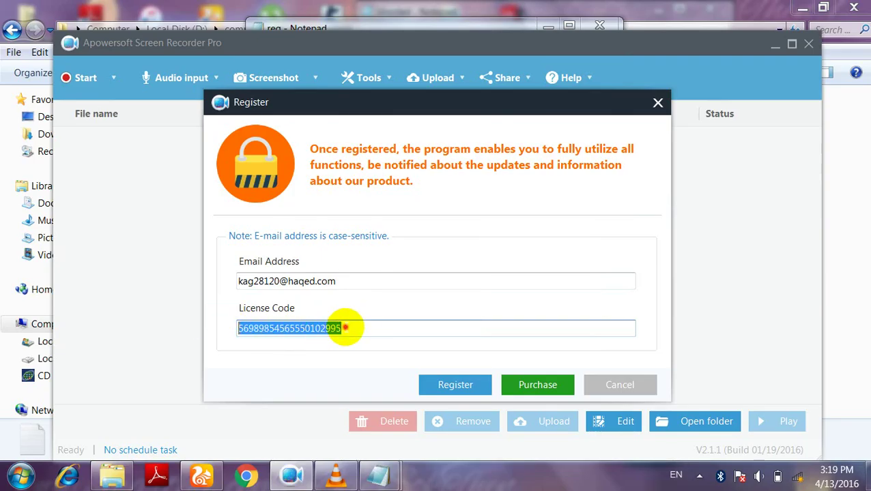
pyautogui.click(345, 328)
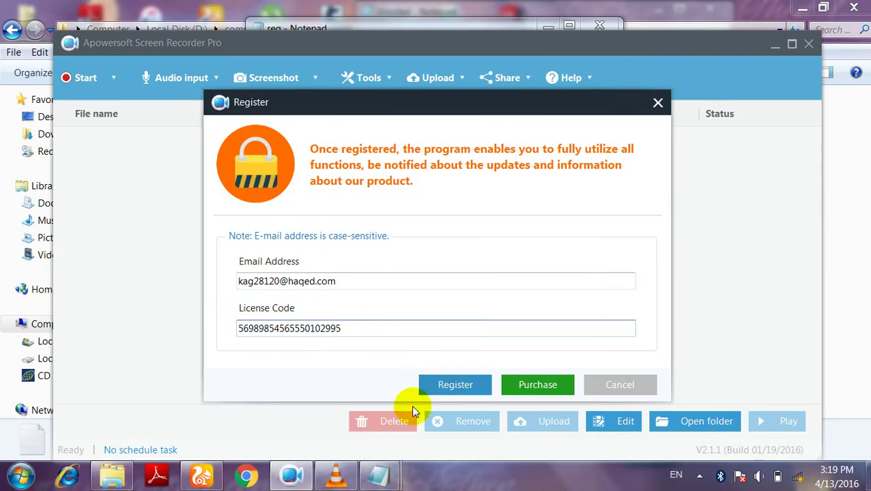
# Switch to the untitled Notepad guide and read its sixth instruction about the e-mail address and license code in both languages
pyautogui.moveTo(380, 476)
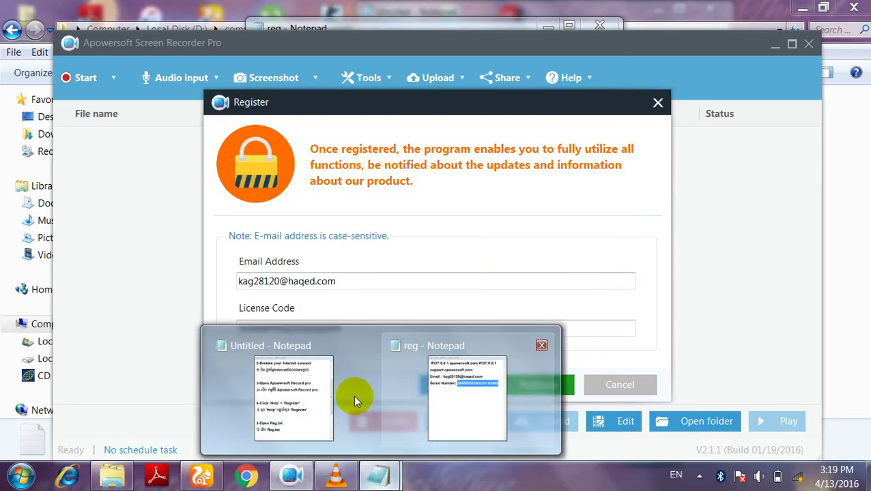
pyautogui.click(356, 348)
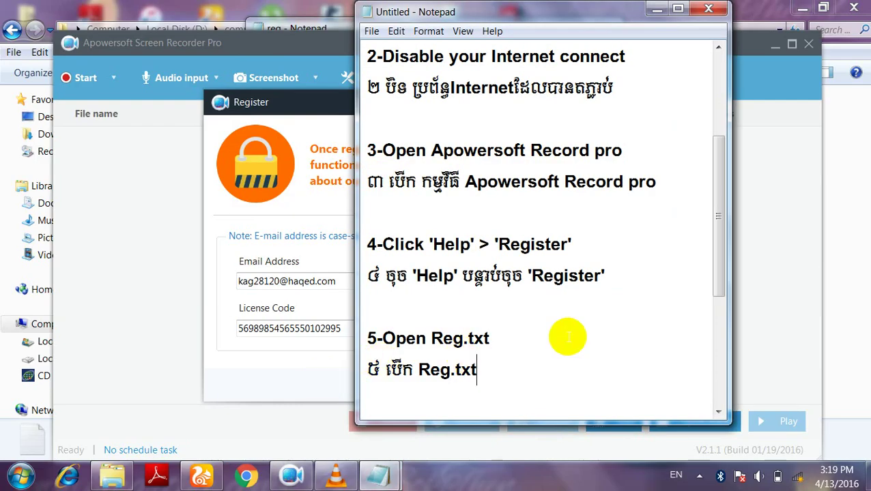
pyautogui.scroll(-2, 518, 355)
pyautogui.moveTo(387, 244); pyautogui.dragTo(673, 243)
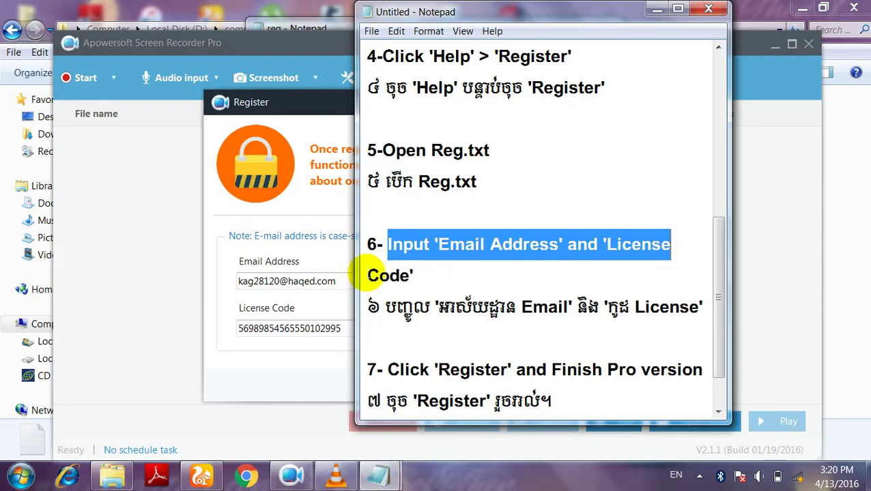
pyautogui.moveTo(365, 272); pyautogui.dragTo(443, 274)
pyautogui.click(443, 274)
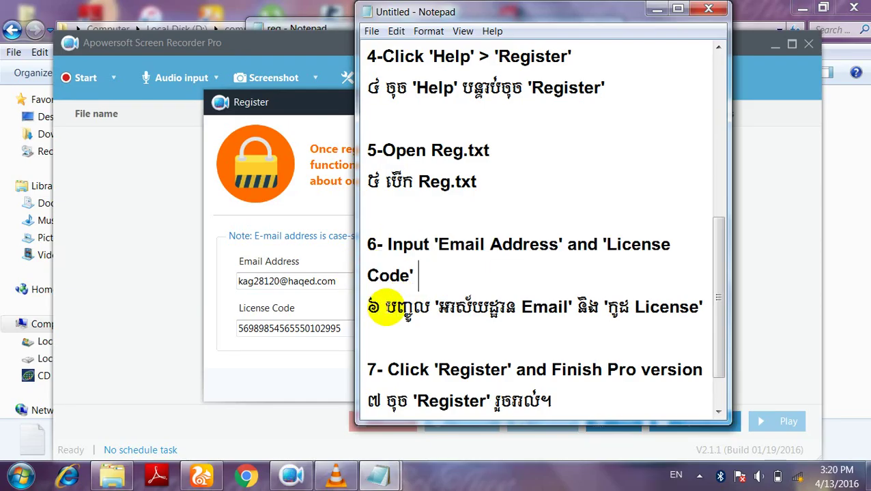
pyautogui.moveTo(386, 307); pyautogui.dragTo(696, 307)
pyautogui.click(636, 275)
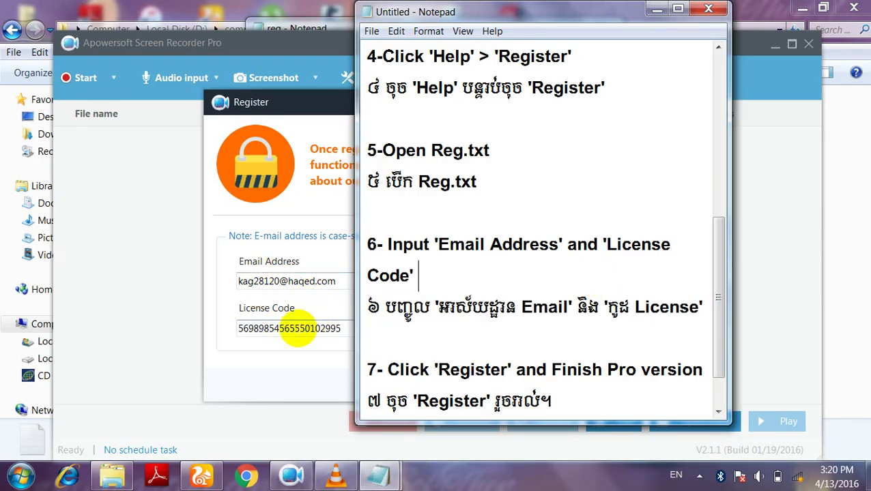
# Read the guide's seventh instruction about registering and finishing the Pro version in both languages
pyautogui.moveTo(382, 370); pyautogui.dragTo(692, 369)
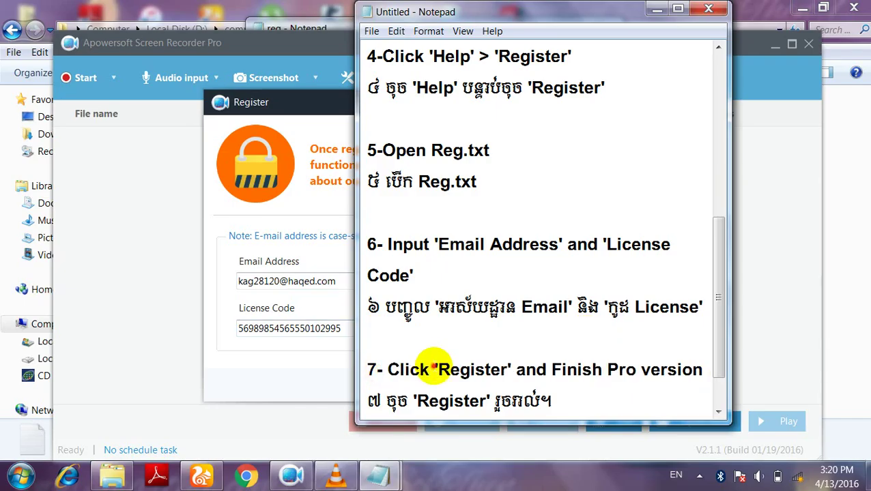
pyautogui.moveTo(432, 368); pyautogui.dragTo(510, 369)
pyautogui.click(543, 335)
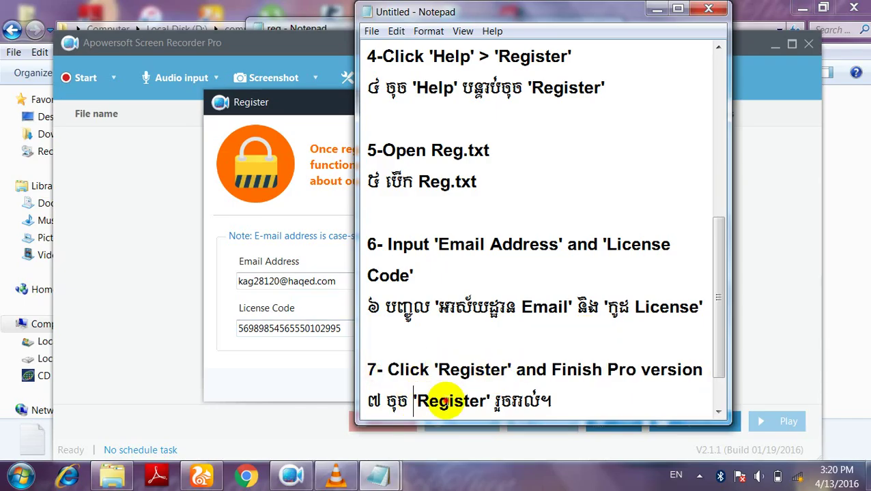
pyautogui.moveTo(413, 401); pyautogui.dragTo(491, 401)
pyautogui.click(486, 349)
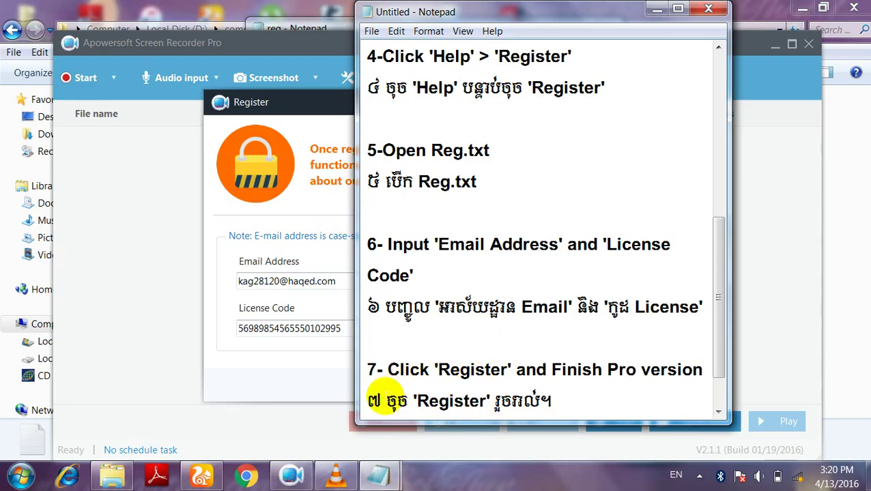
pyautogui.moveTo(387, 401); pyautogui.dragTo(553, 402)
pyautogui.click(498, 331)
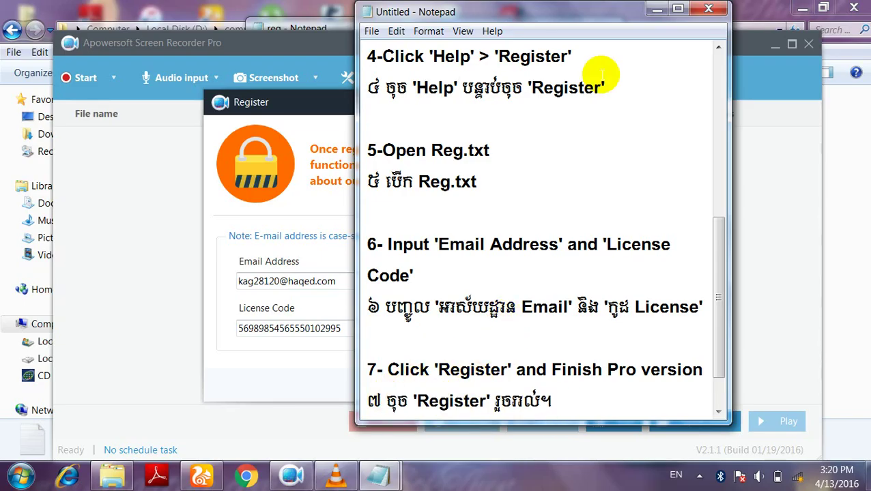
# Minimize the guide, then submit the registration with the entered e-mail and license code and close the confirmation dialog
pyautogui.click(657, 9)
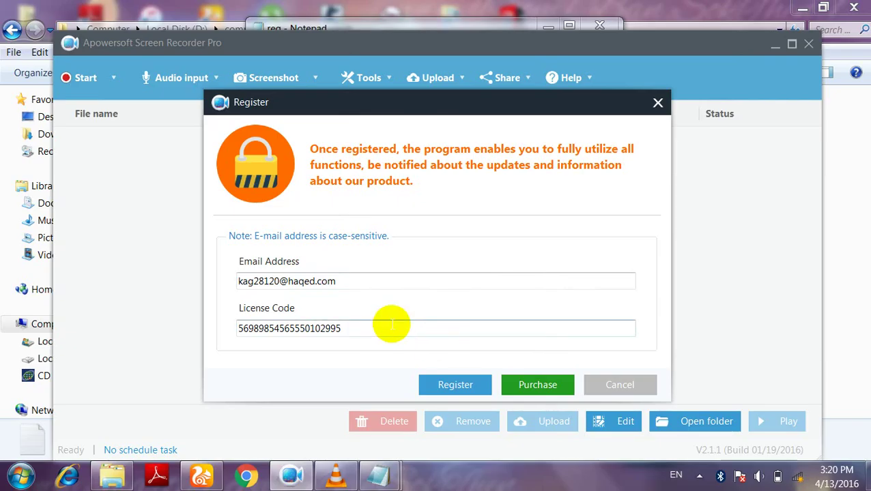
pyautogui.click(449, 387)
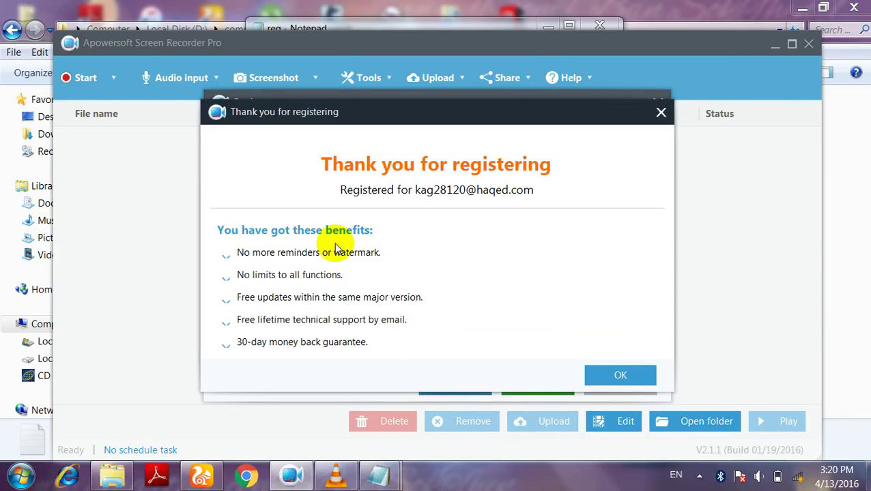
pyautogui.click(607, 375)
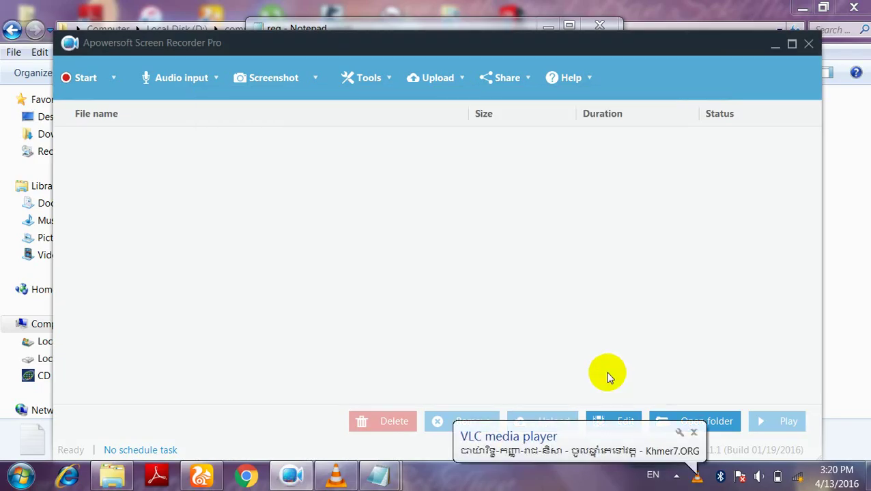
# Reopen the Register dialog to check the registration status, and close it again
pyautogui.click(577, 77)
pyautogui.click(580, 112)
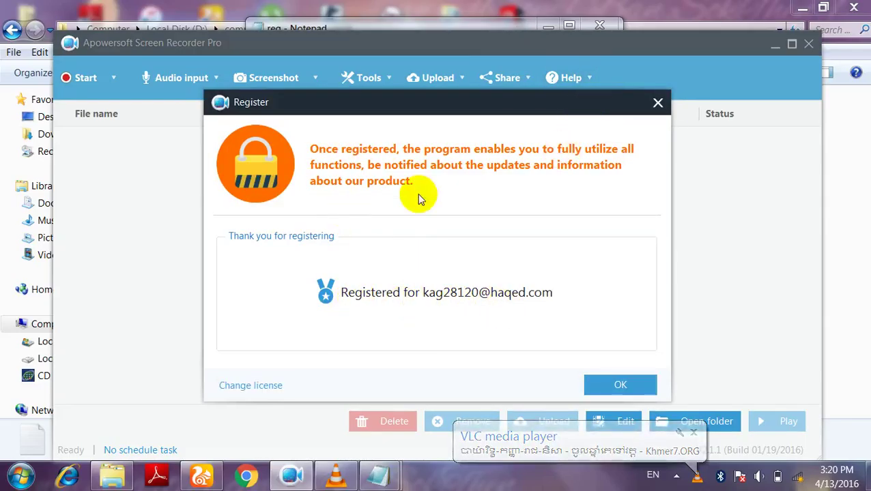
pyautogui.click(617, 385)
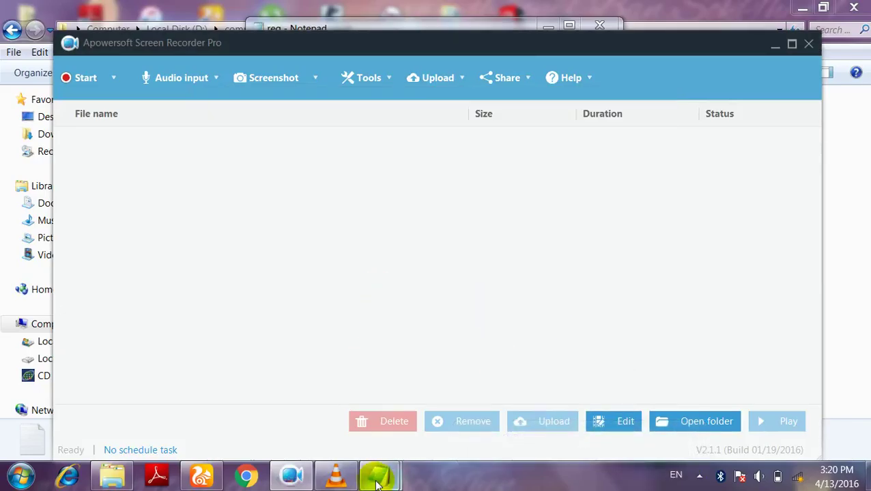
# Switch to the untitled Notepad guide and view its closing line below the seventh instruction
pyautogui.click(301, 390)
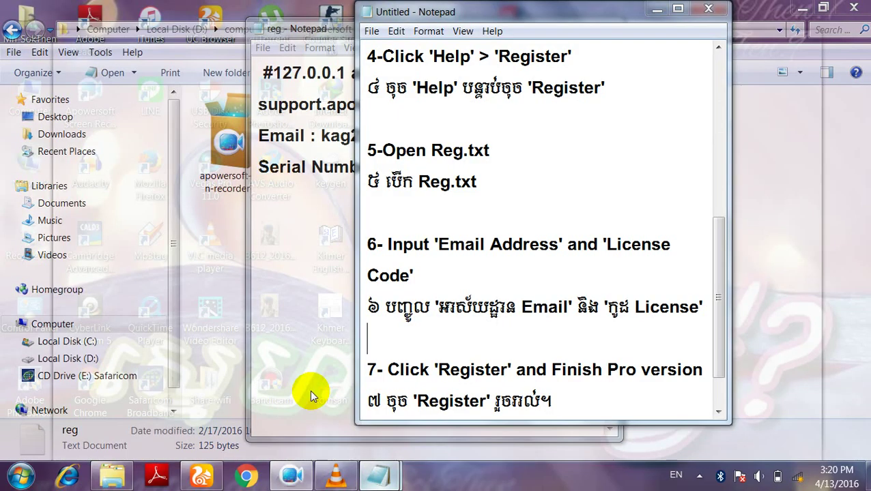
pyautogui.scroll(-1, 421, 398)
pyautogui.moveTo(429, 400); pyautogui.dragTo(625, 406)
pyautogui.click(619, 399)
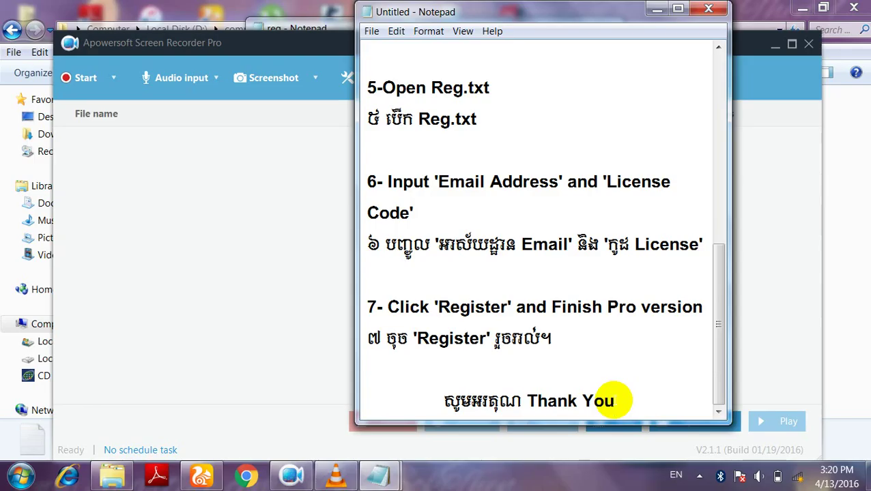